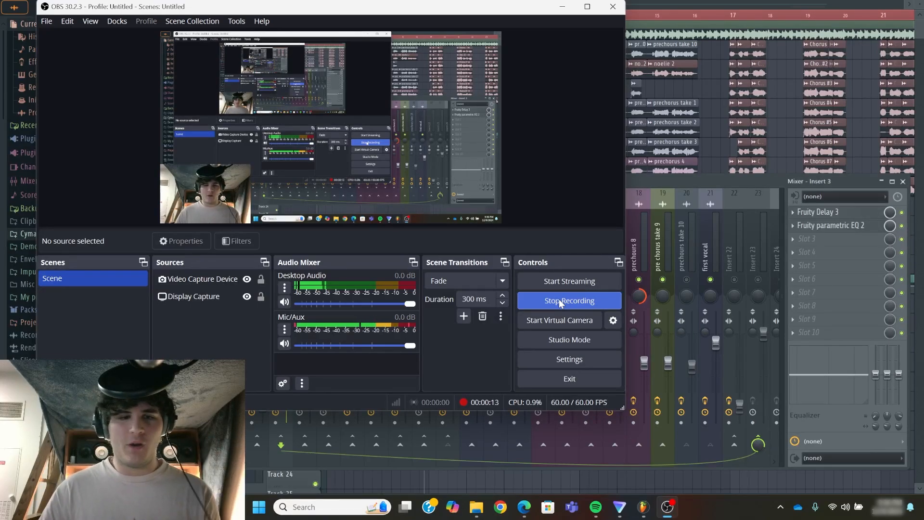
# - Switch from OBS to FL Studio and audition the vocals from bar 9 with the current mixer state
pyautogui.click(560, 301)
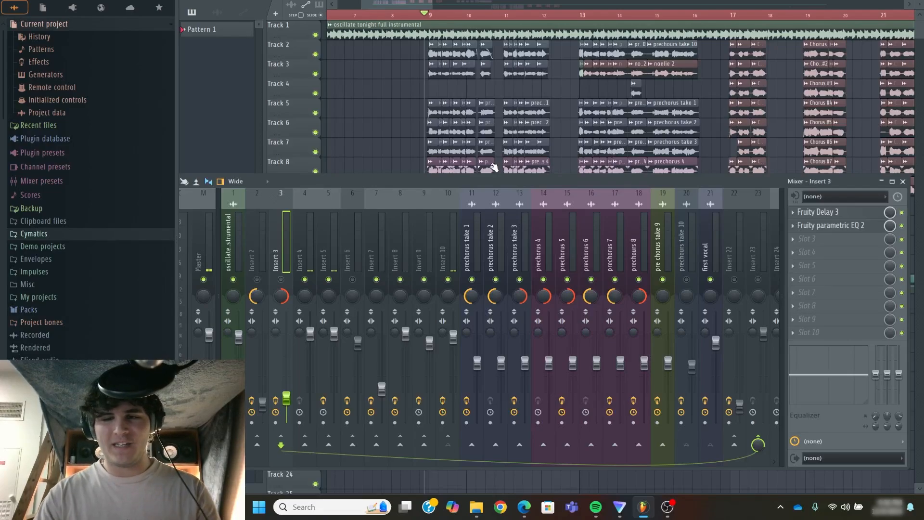
pyautogui.press('space')
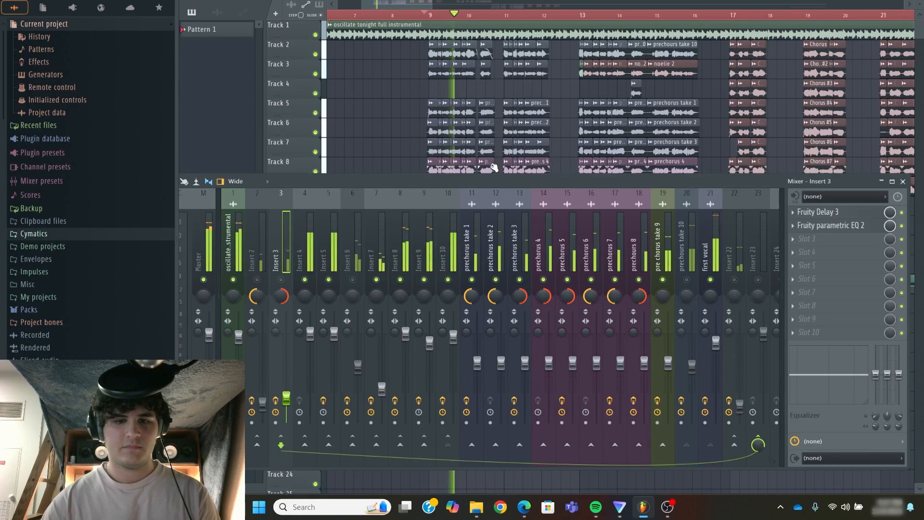
pyautogui.press('space')
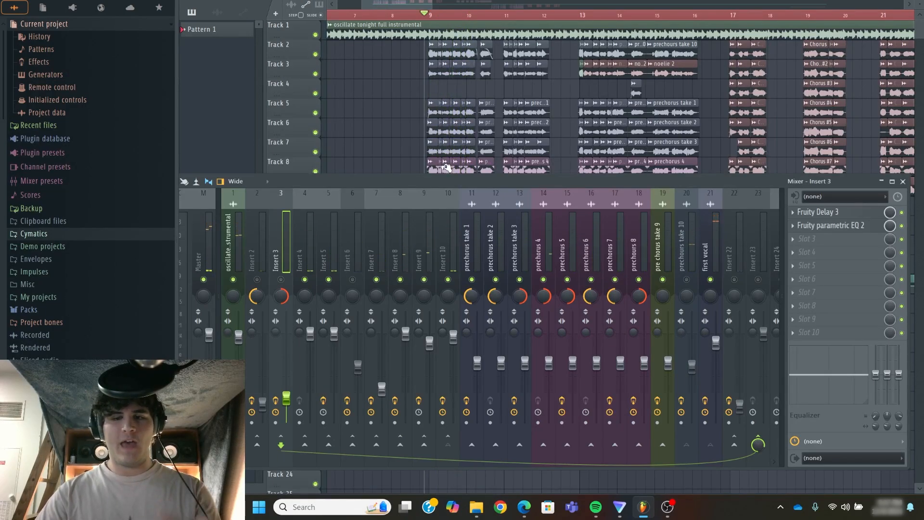
pyautogui.press('space')
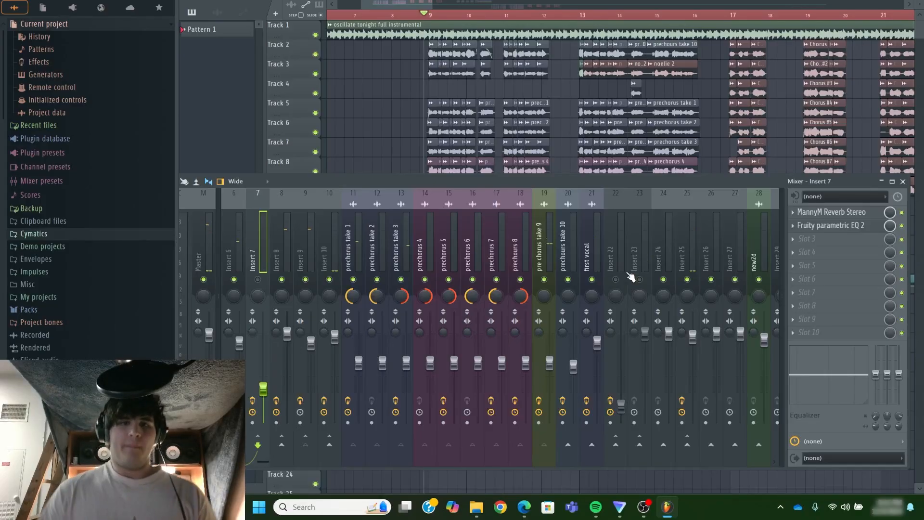
# - Unmute the Insert 7 reverb track and Insert 23, leaving Insert 23 selected in the mixer
pyautogui.click(258, 279)
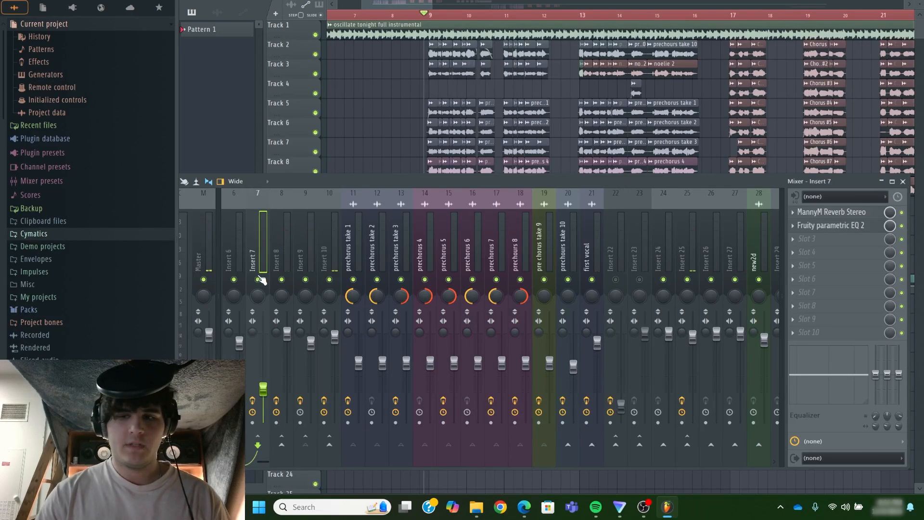
pyautogui.scroll(5, 261, 465)
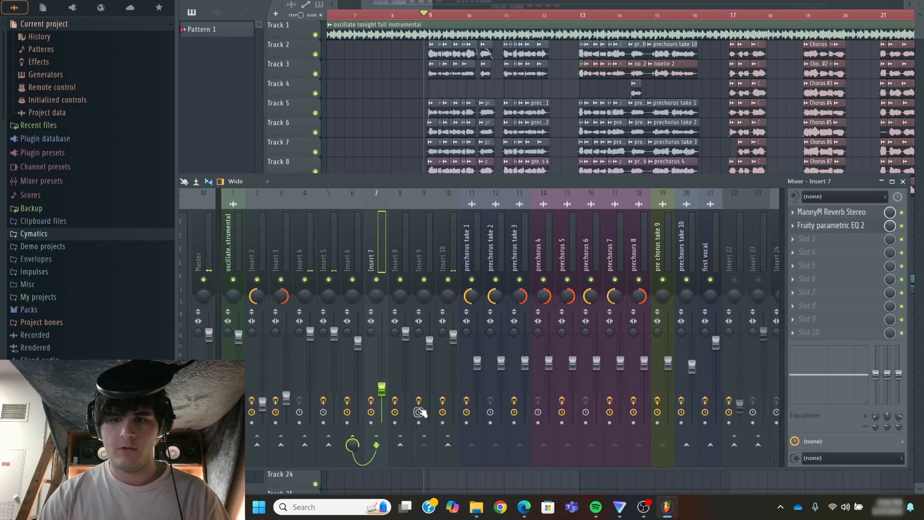
pyautogui.hscroll(-1, 482, 328)
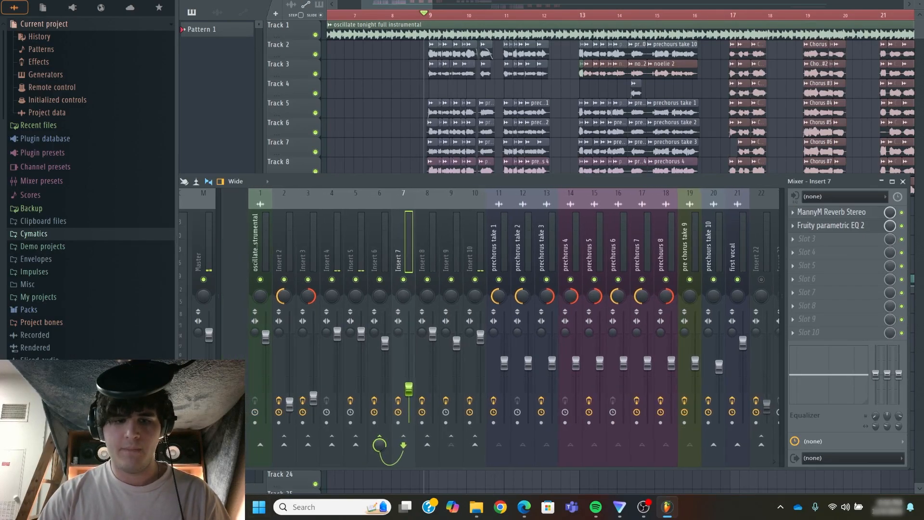
pyautogui.hscroll(4, 255, 467)
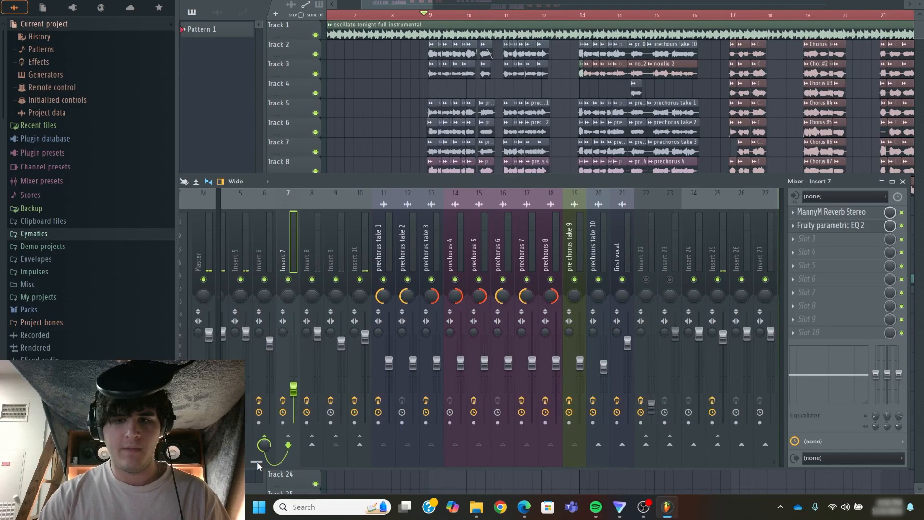
pyautogui.click(662, 251)
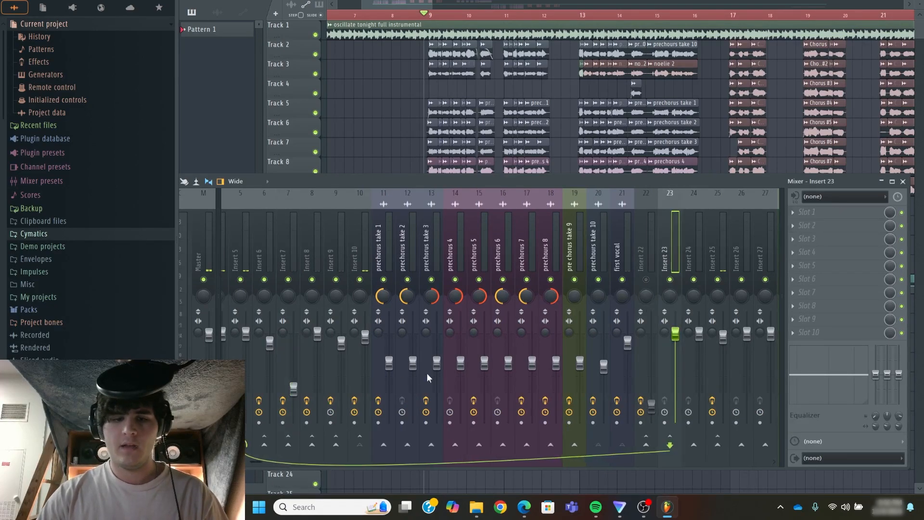
# - Open the Fruity Delay 3 effect on mixer track Insert 2
pyautogui.hscroll(-4, 258, 466)
pyautogui.click(263, 263)
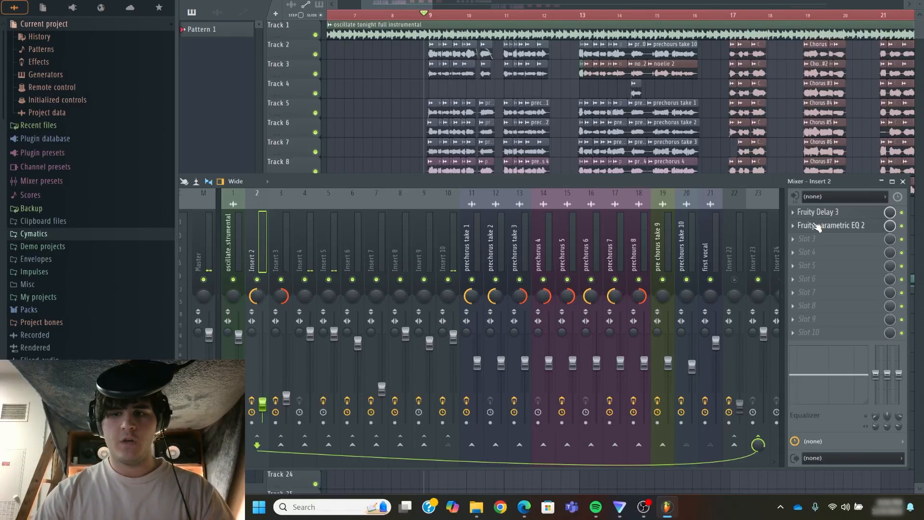
pyautogui.click(819, 212)
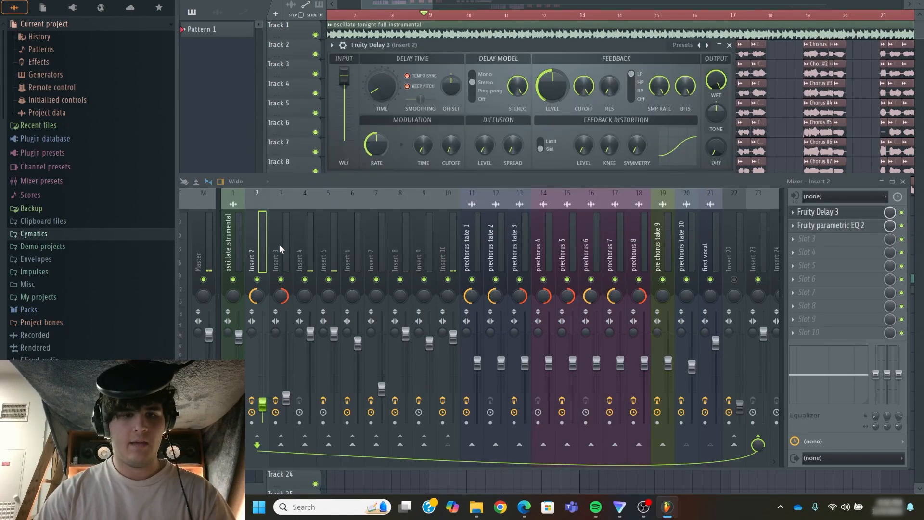
# - Mute Insert 3 and the instrumental track, and play from bar 9 to audition Insert 2's delay alone
pyautogui.click(281, 279)
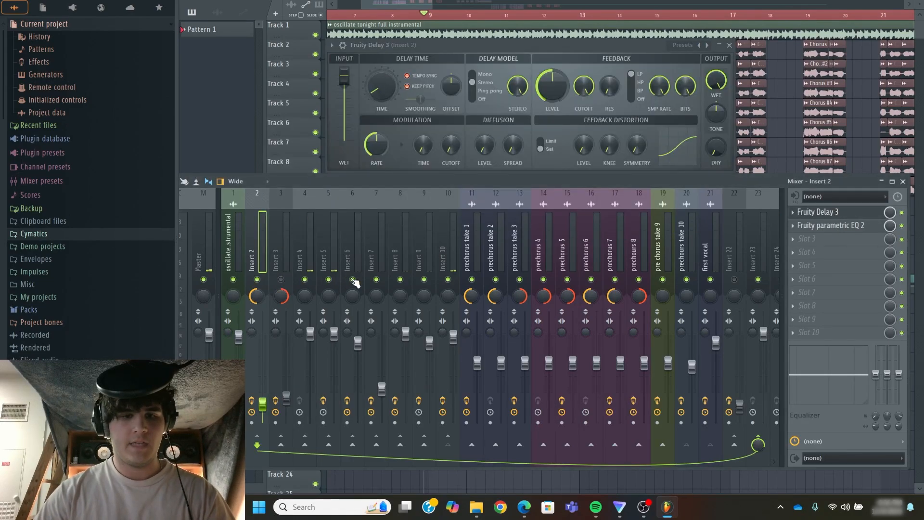
pyautogui.press('space')
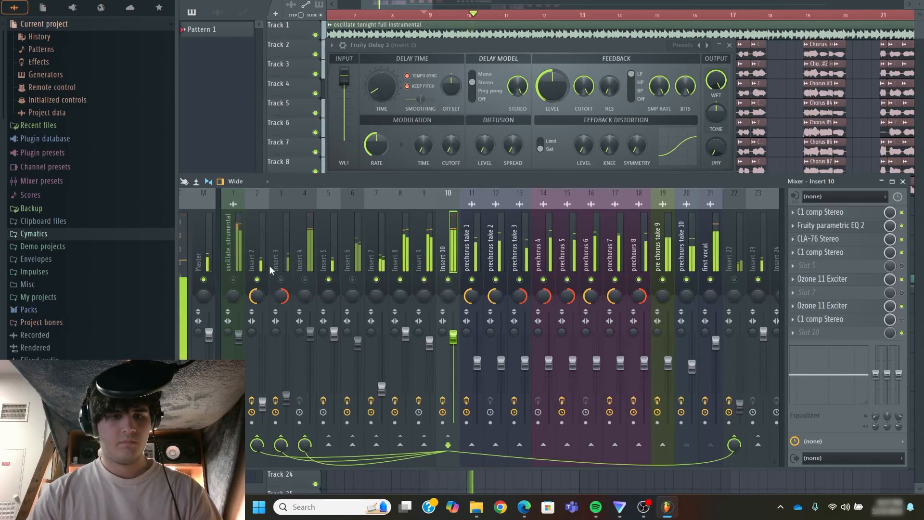
pyautogui.press('space')
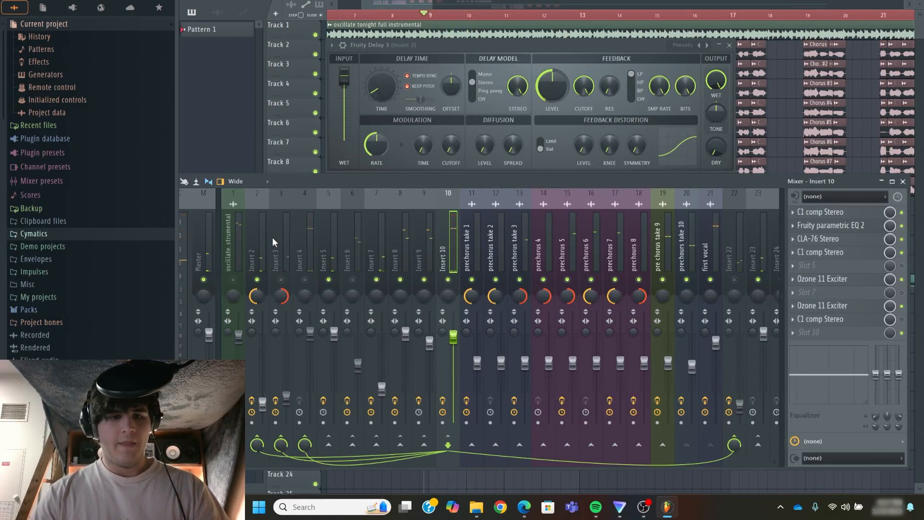
# - Unmute Insert 3 and open its Fruity Delay 3, placing the window below the Insert 2 delay
pyautogui.click(281, 279)
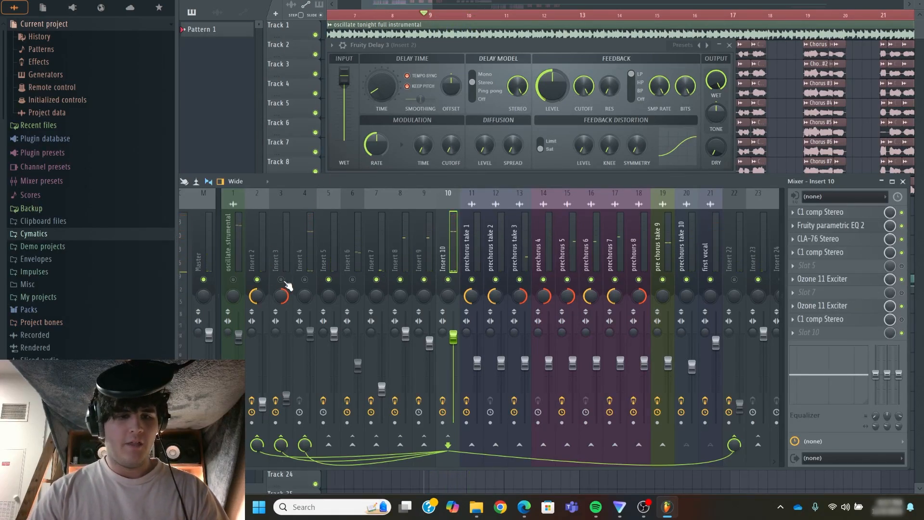
pyautogui.click(289, 242)
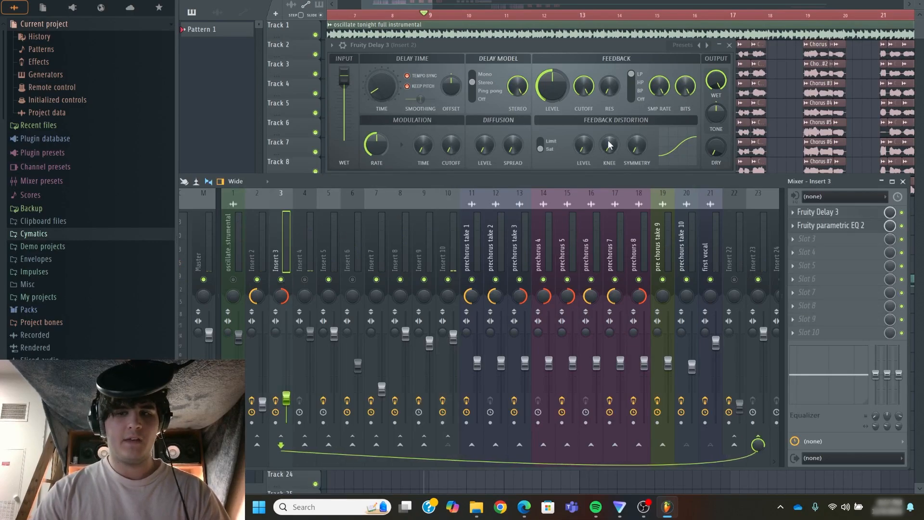
pyautogui.click(828, 215)
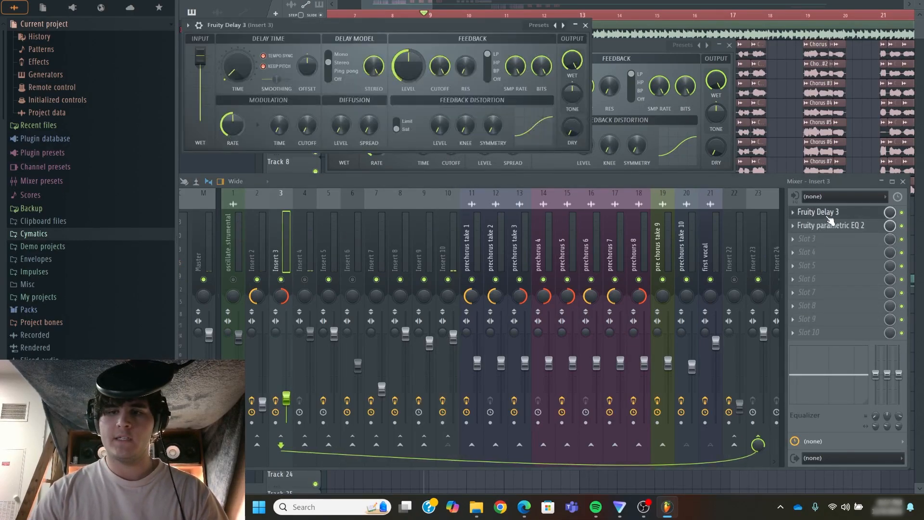
pyautogui.moveTo(445, 24); pyautogui.dragTo(533, 180)
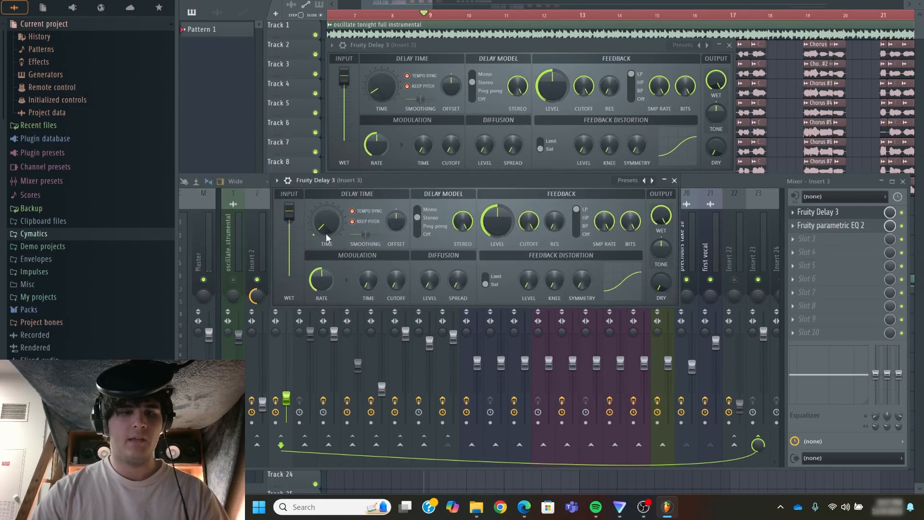
# - Play from bar 9 to audition the Insert 2 and Insert 3 delays together, keeping both effect windows in view
pyautogui.moveTo(329, 234); pyautogui.dragTo(332, 212)
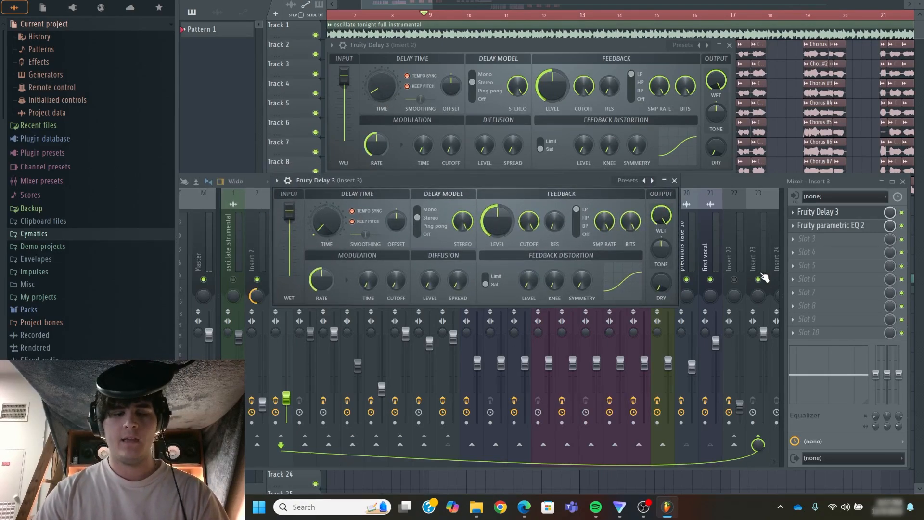
pyautogui.moveTo(499, 181); pyautogui.dragTo(591, 193)
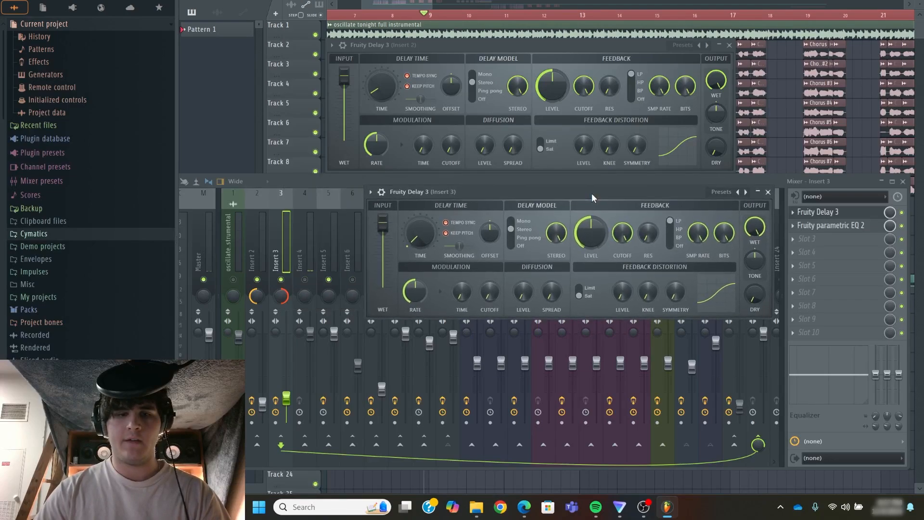
pyautogui.press('space')
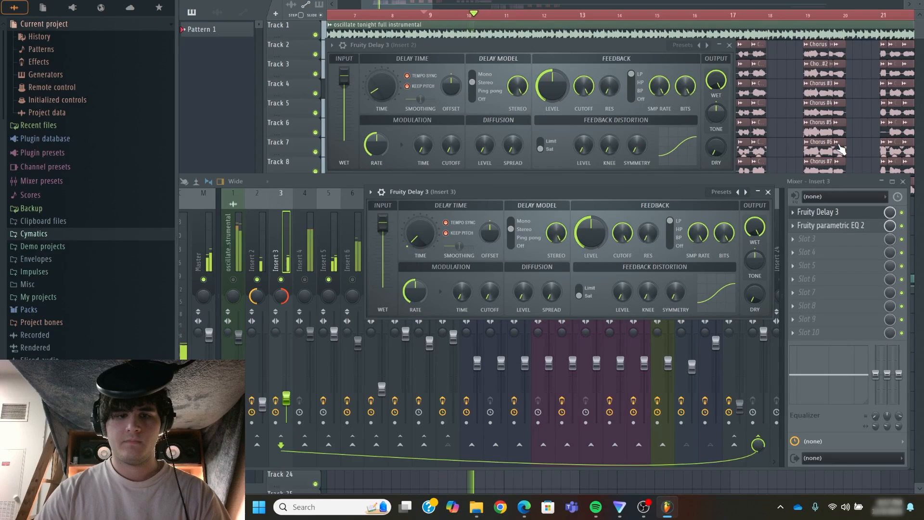
pyautogui.press('space')
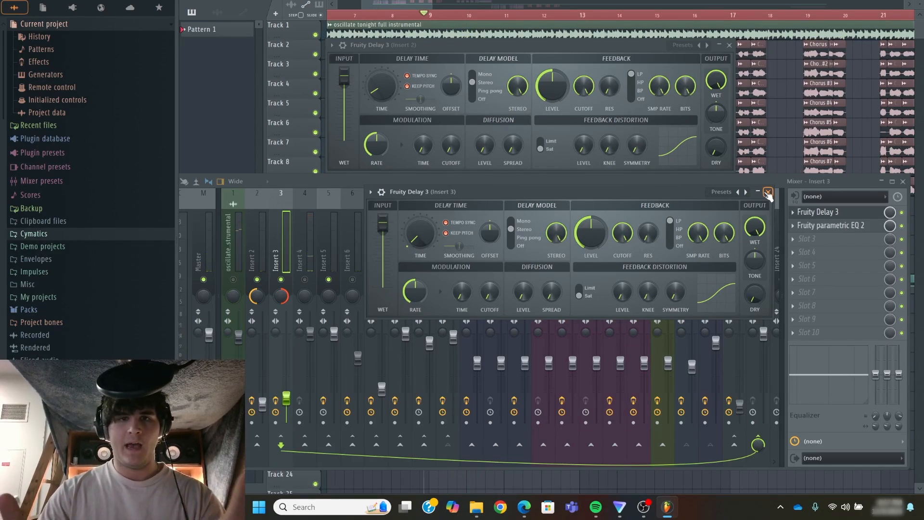
# - Examine the low and high cuts in Insert 3's Fruity parametric EQ 2, and close the EQ and Insert 2 delay windows
pyautogui.click(825, 227)
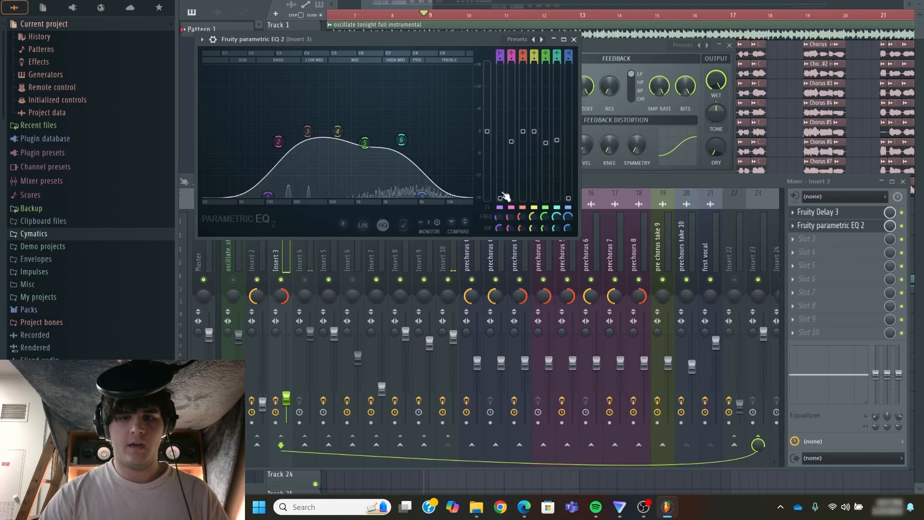
pyautogui.moveTo(500, 198); pyautogui.dragTo(501, 140)
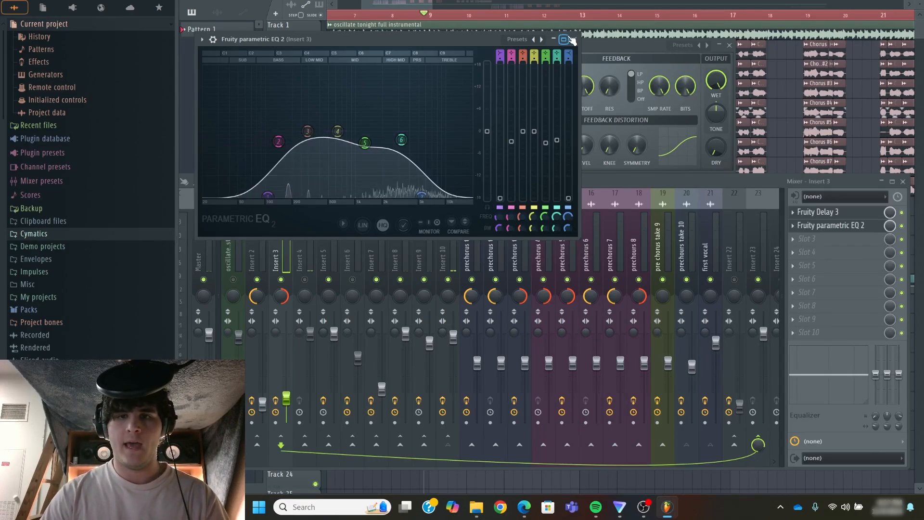
pyautogui.click(574, 39)
pyautogui.click(729, 44)
# - Unmute Insert 4 and audition the vocals from bar 9 with the two delays active
pyautogui.click(263, 268)
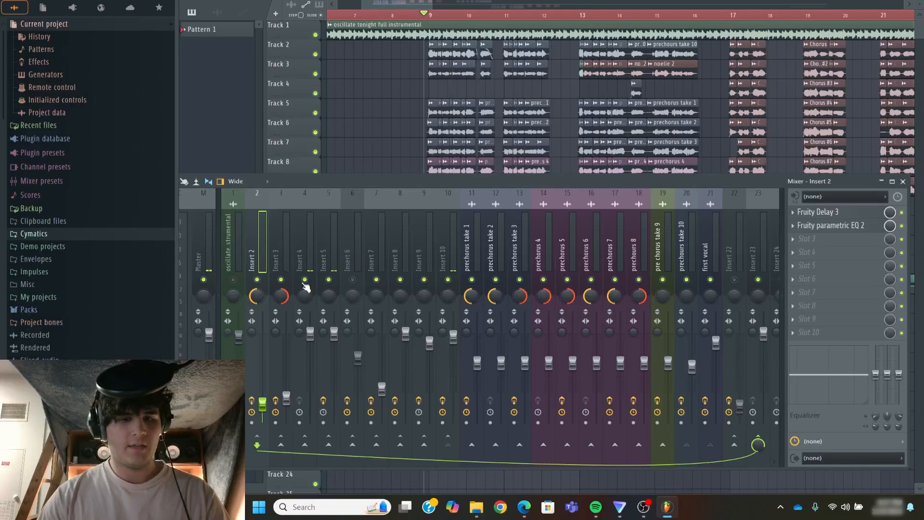
pyautogui.click(305, 280)
pyautogui.click(313, 233)
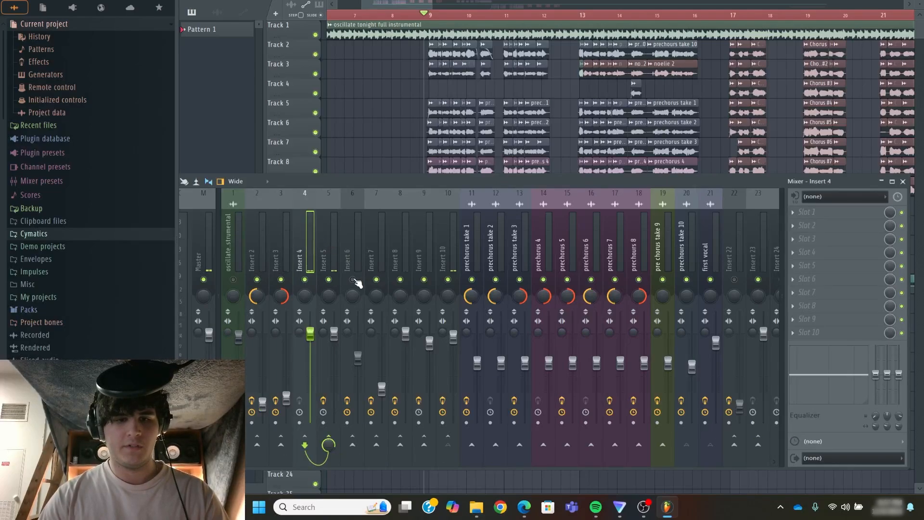
pyautogui.press('space')
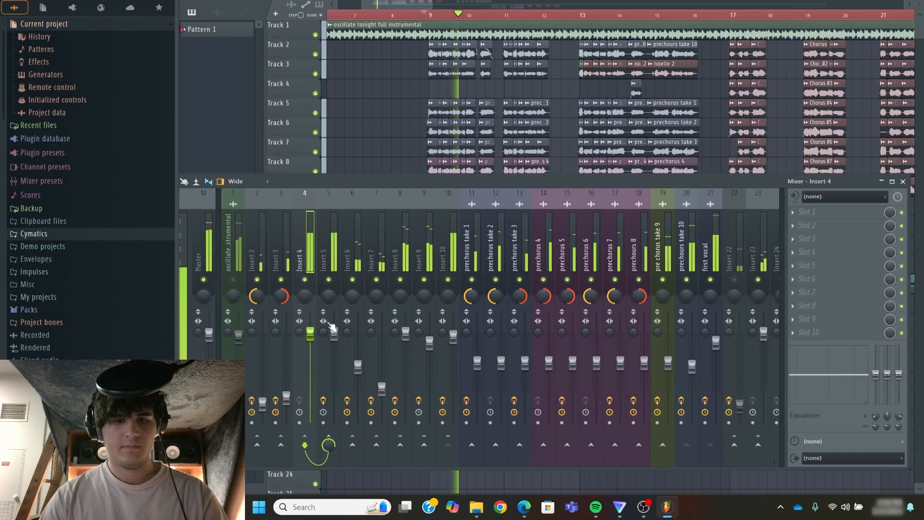
pyautogui.press('space')
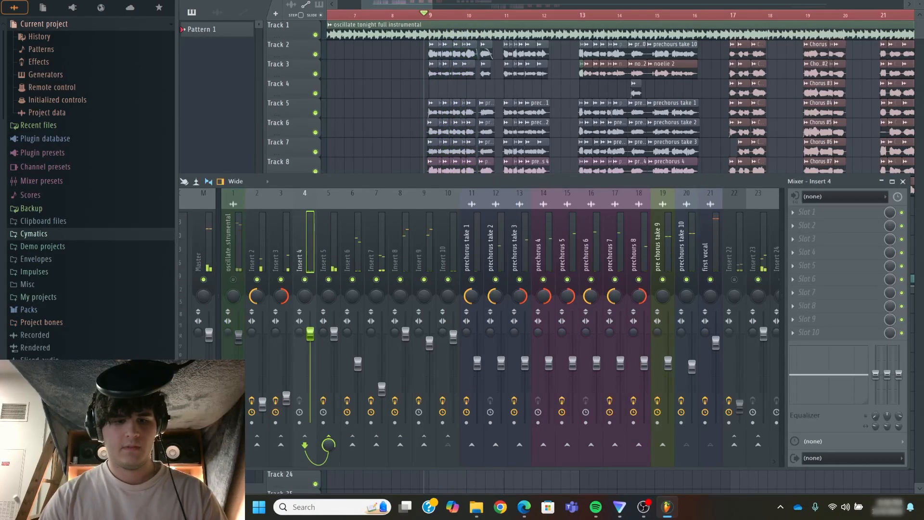
# - Unmute the Insert 22 reverb track and select it to show its effects
pyautogui.hscroll(3, 246, 461)
pyautogui.click(700, 262)
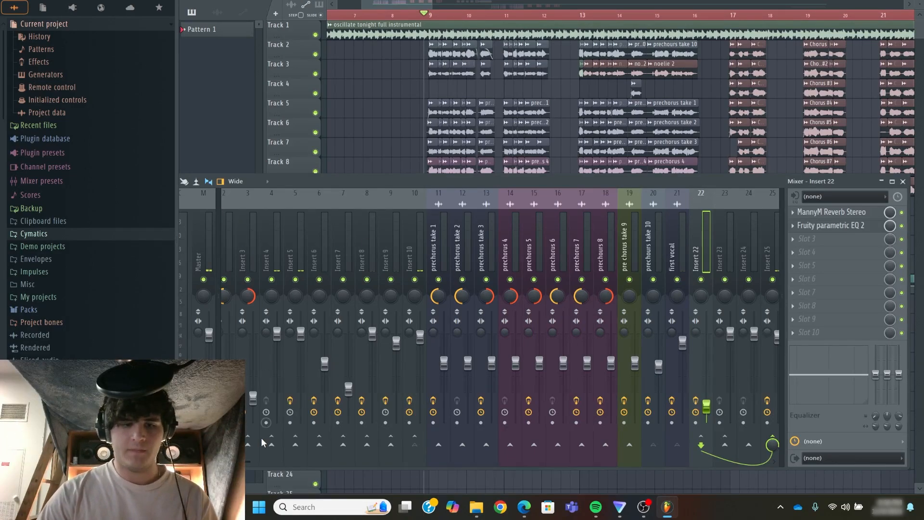
pyautogui.scroll(2, 277, 251)
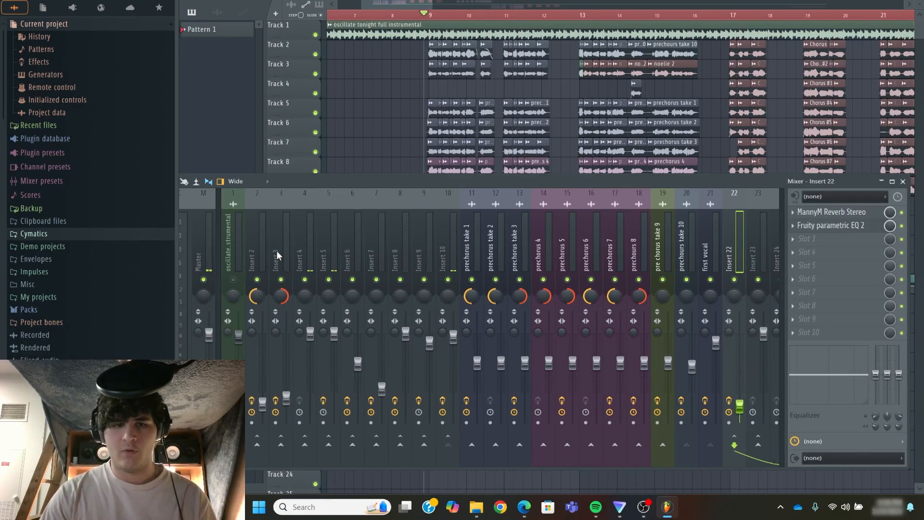
# - Select mixer track Insert 10 to show its effect chain and its sends
pyautogui.press('Left')
pyautogui.press('Left')
pyautogui.press('Left')
pyautogui.press('Left')
pyautogui.press('Left')
pyautogui.press('Left')
pyautogui.press('Left')
pyautogui.press('Left')
pyautogui.press('Left')
pyautogui.press('Left')
pyautogui.press('Left')
pyautogui.press('Left')
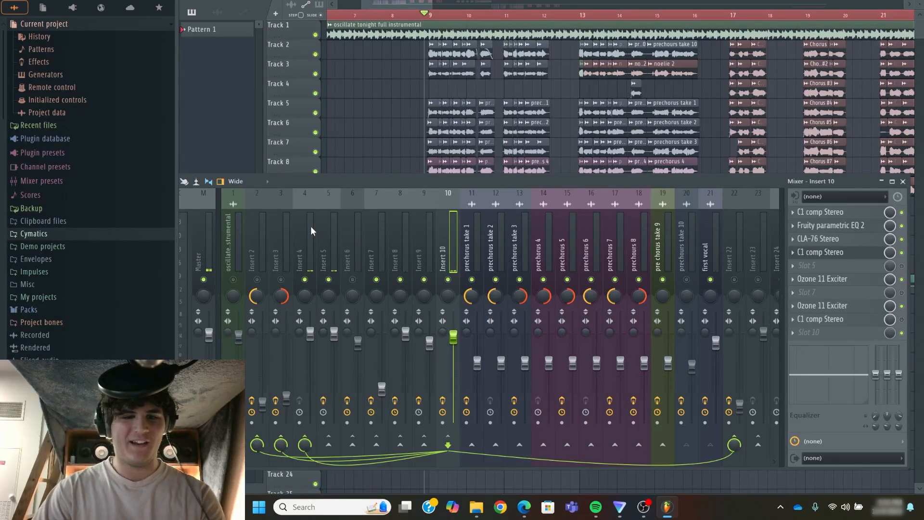
# - Unmute the Insert 3 and Insert 2 delay tracks, and mute both again
pyautogui.click(281, 279)
pyautogui.click(257, 279)
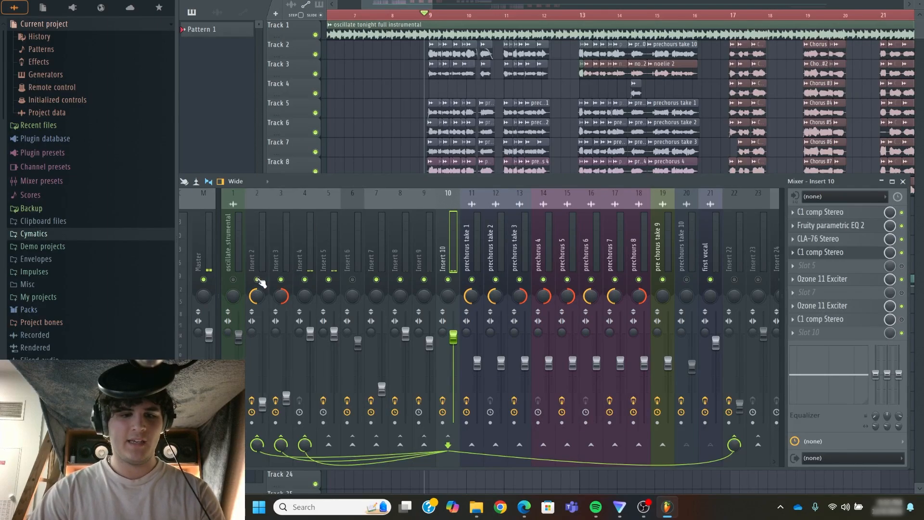
pyautogui.click(281, 280)
pyautogui.click(257, 280)
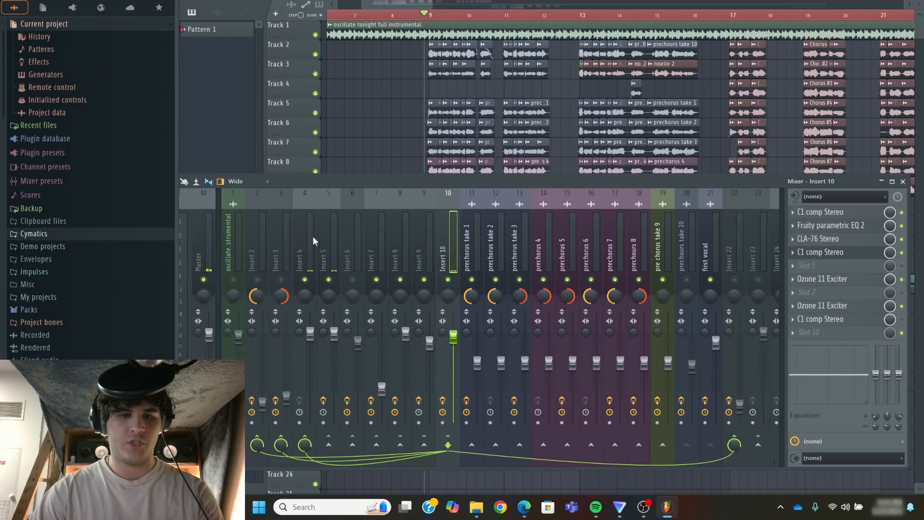
# - Open the MannyM Reverb Stereo effect on mixer track Insert 22 for inspection
pyautogui.click(276, 250)
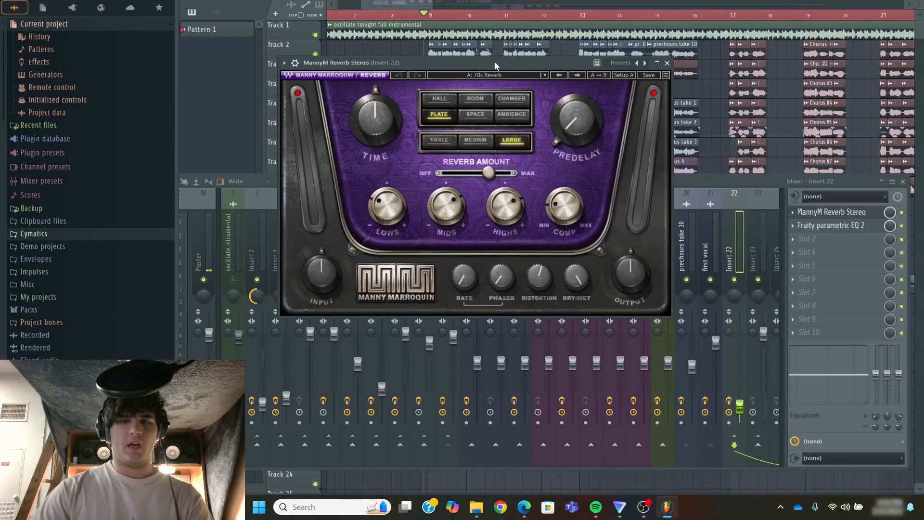
pyautogui.moveTo(495, 61)
pyautogui.mouseDown()
pyautogui.moveTo(496, 51)
pyautogui.moveTo(492, 59)
pyautogui.mouseUp()
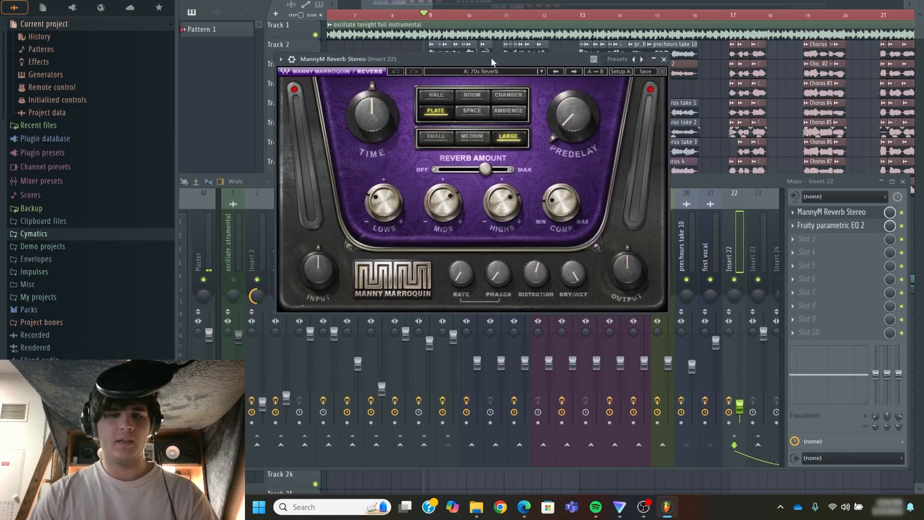
# - Close the MannyM Reverb Stereo effect and play back the pre-chorus from bar 9 with the delay and reverb sends active
pyautogui.click(665, 59)
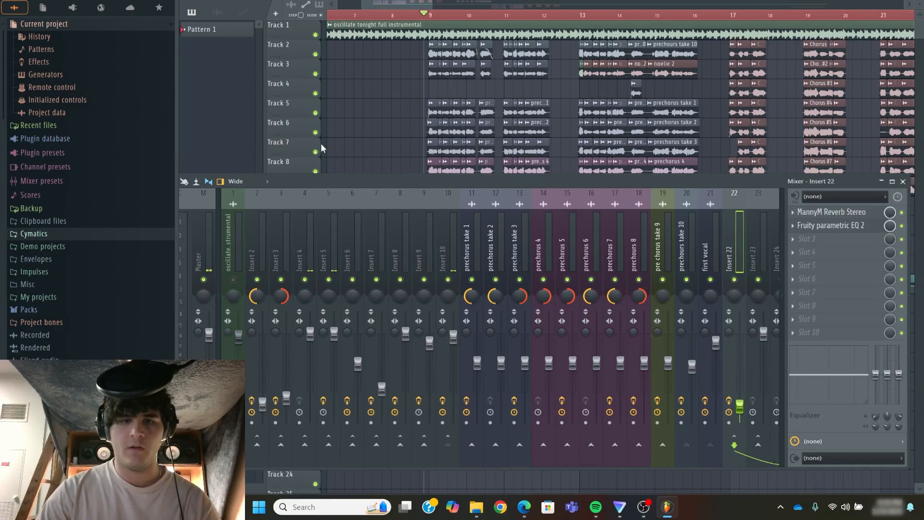
pyautogui.press('space')
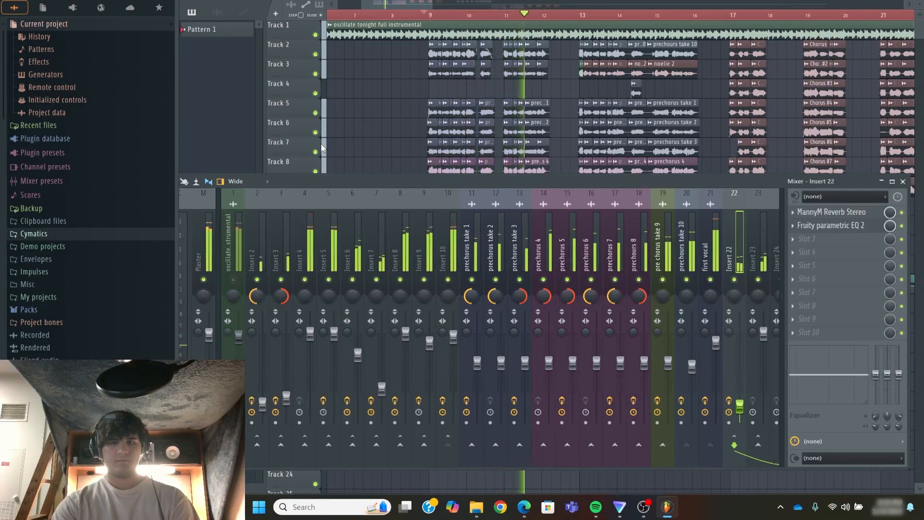
pyautogui.press('space')
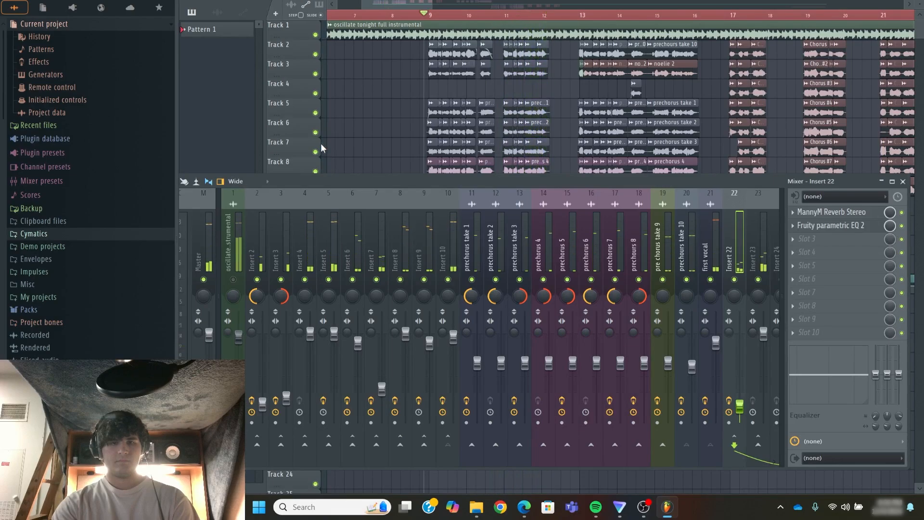
# - Select the Insert 2 delay track and play back the pre-chorus again from bar 9
pyautogui.click(257, 241)
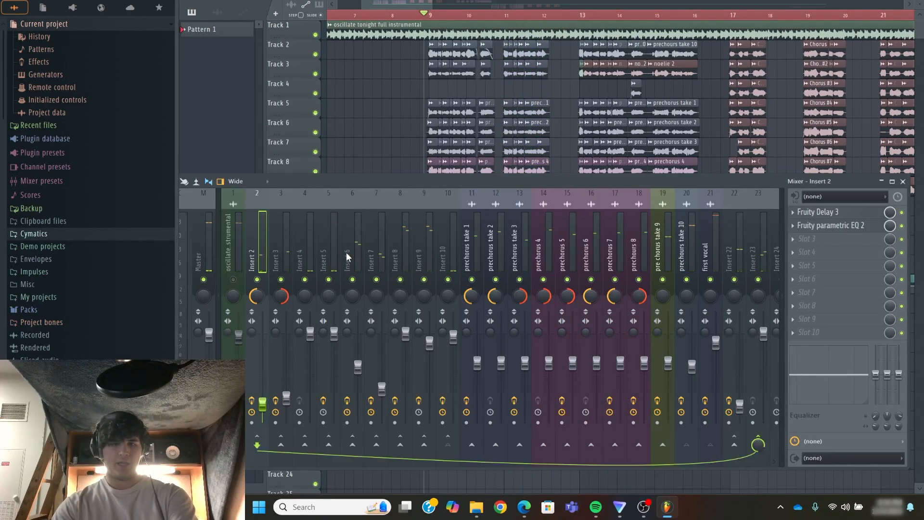
pyautogui.press('space')
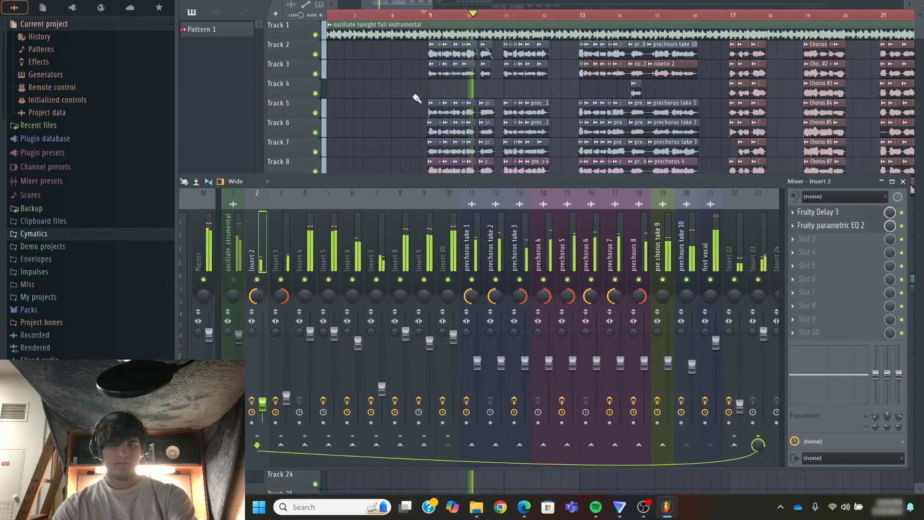
pyautogui.press('space')
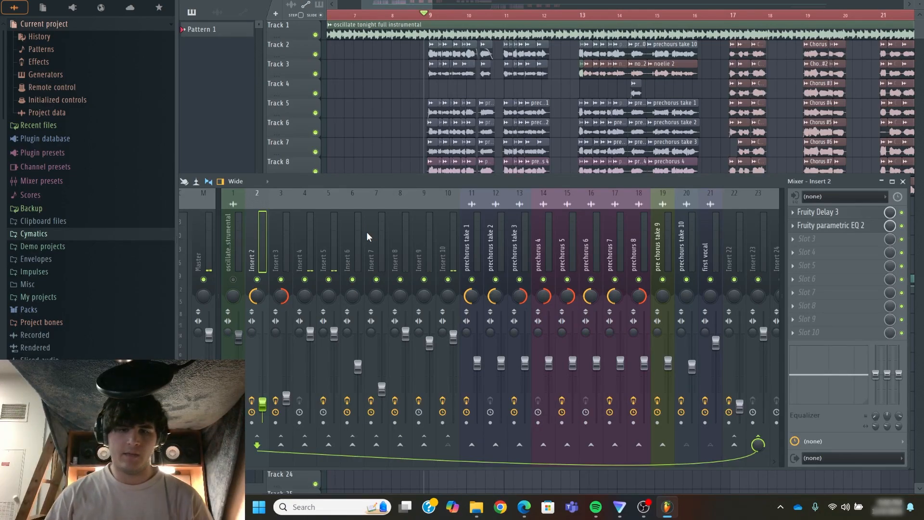
# - Select the prechorus take 1 and prechorus take 2 tracks to show their routing, and reselect the Insert 2 delay track
pyautogui.click(473, 242)
pyautogui.click(492, 244)
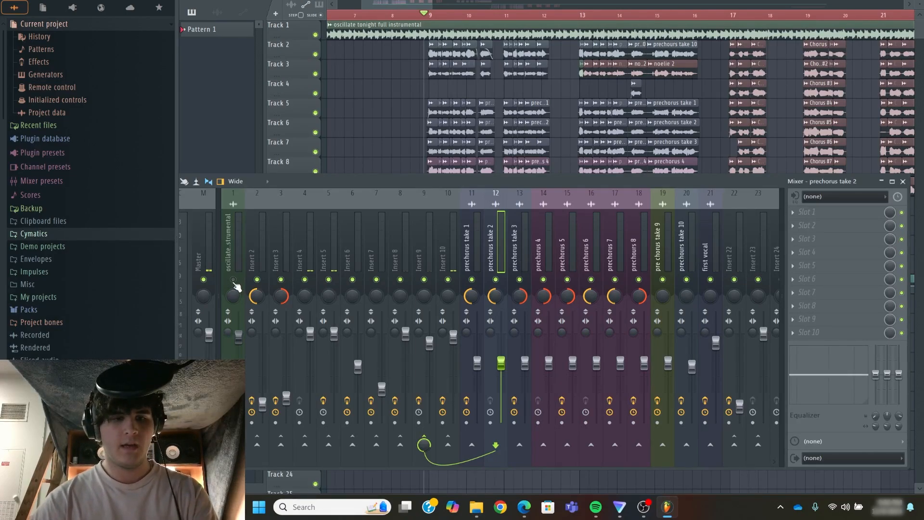
pyautogui.click(263, 276)
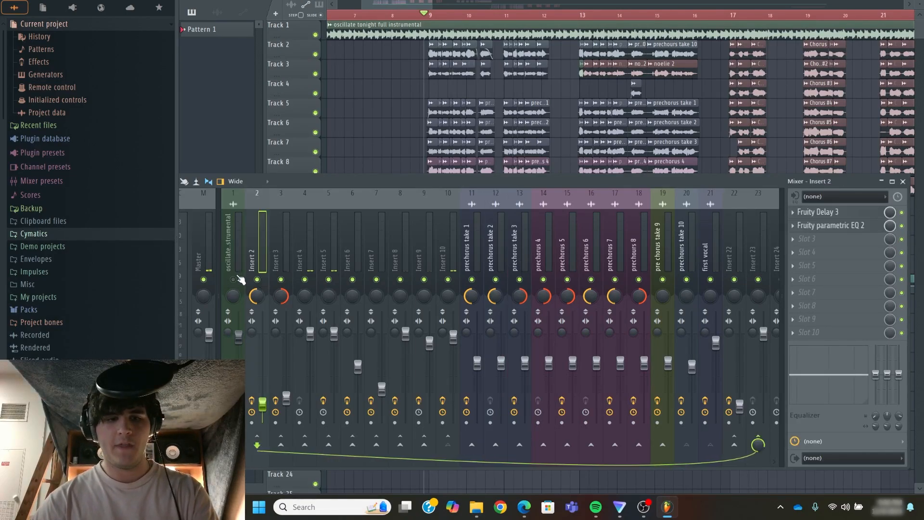
# - Mute the Insert 2 and Insert 3 delay tracks and the Insert 22 and Insert 23 tracks while playing the pre-chorus dry
pyautogui.click(257, 280)
pyautogui.click(281, 280)
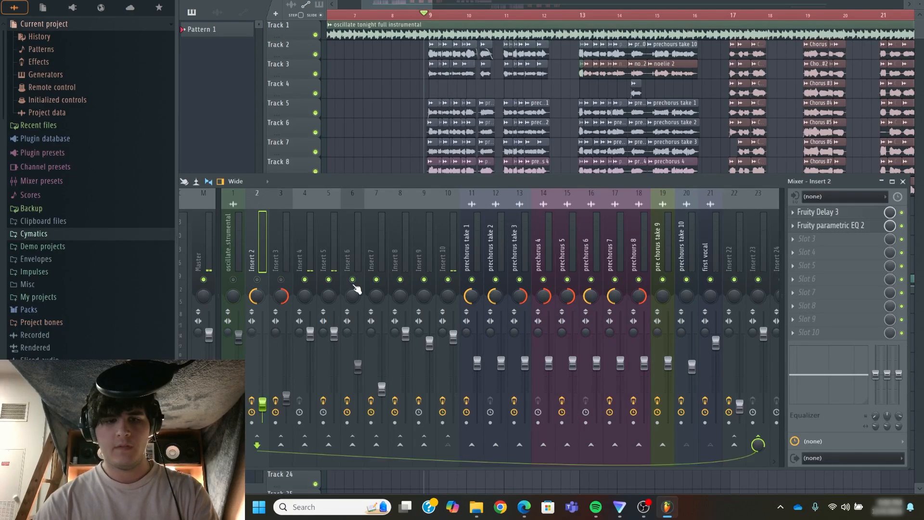
pyautogui.press('space')
pyautogui.click(735, 280)
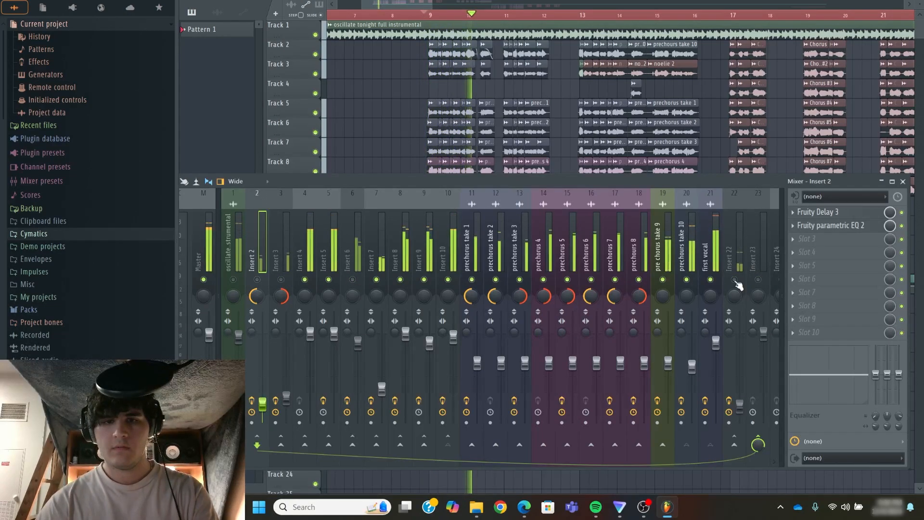
pyautogui.press('space')
# - Unmute the Insert 22 and Insert 23 tracks and play back the pre-chorus with all effect sends active for comparison
pyautogui.click(735, 280)
pyautogui.click(759, 280)
pyautogui.press('space')
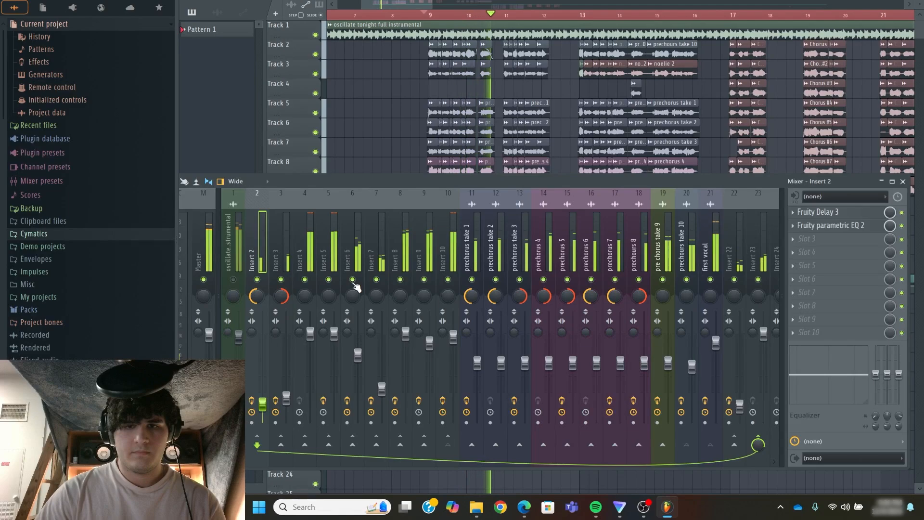
pyautogui.press('space')
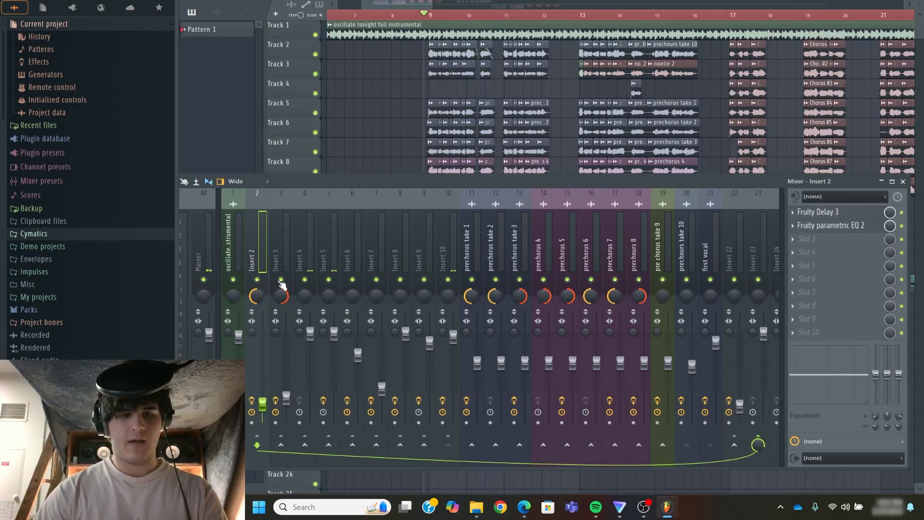
# - Mute the Insert 22 reverb track and the delay tracks, and play back the pre-chorus vocals together with the instrumental
pyautogui.click(735, 280)
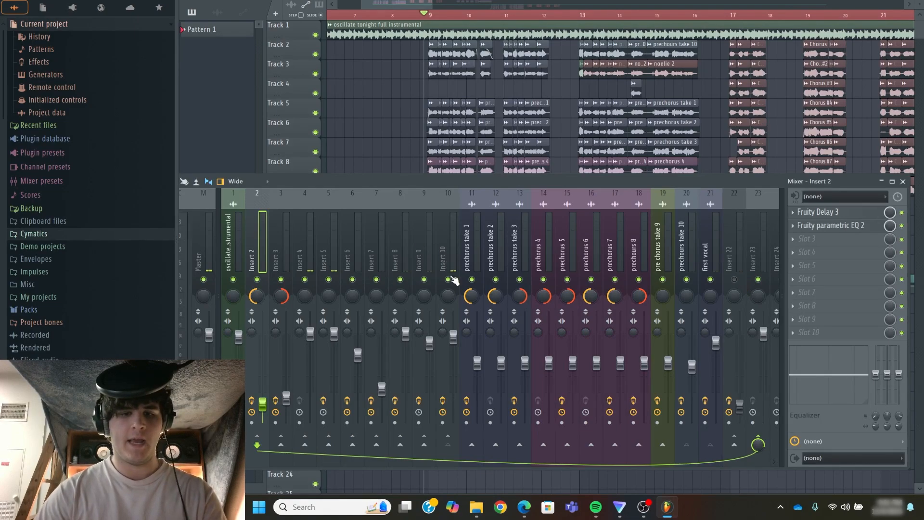
pyautogui.press('space')
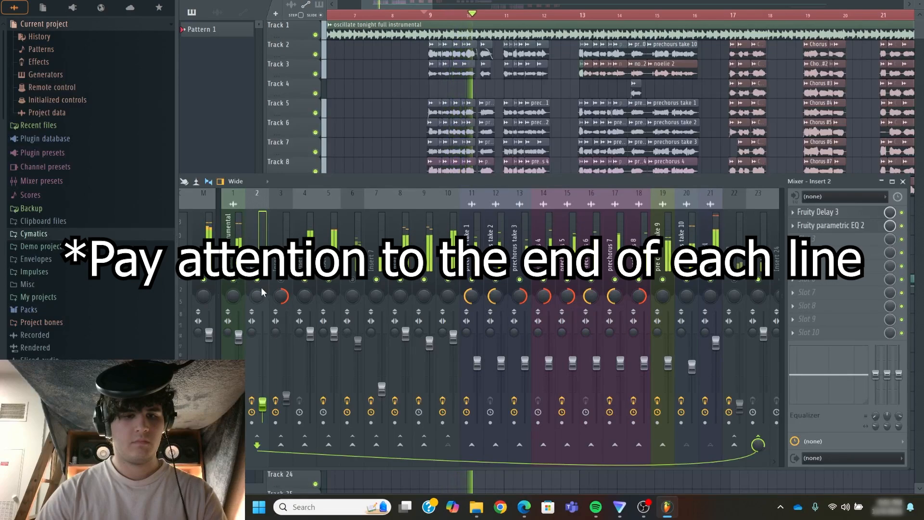
pyautogui.press('space')
# - Unmute the Insert 2 and Insert 3 delay tracks and play back the pre-chorus with the instrumental and the delays
pyautogui.moveTo(261, 287); pyautogui.dragTo(261, 299)
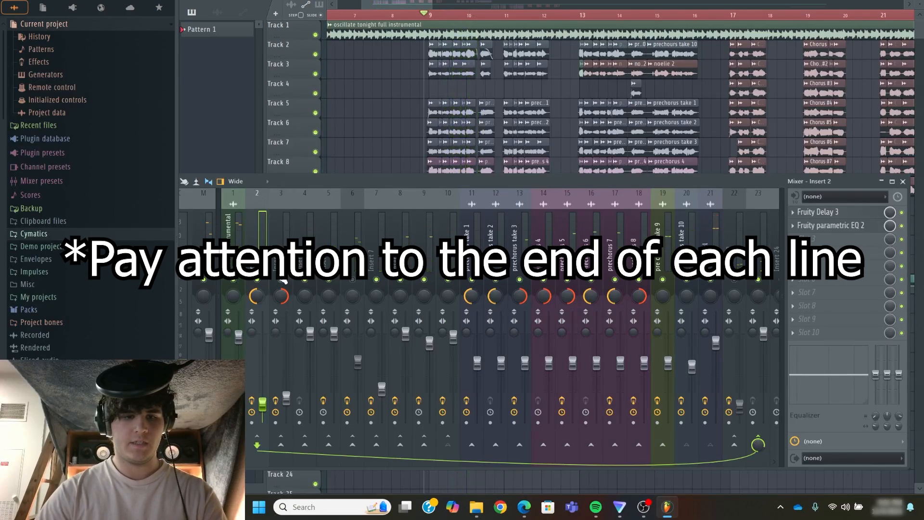
pyautogui.press('space')
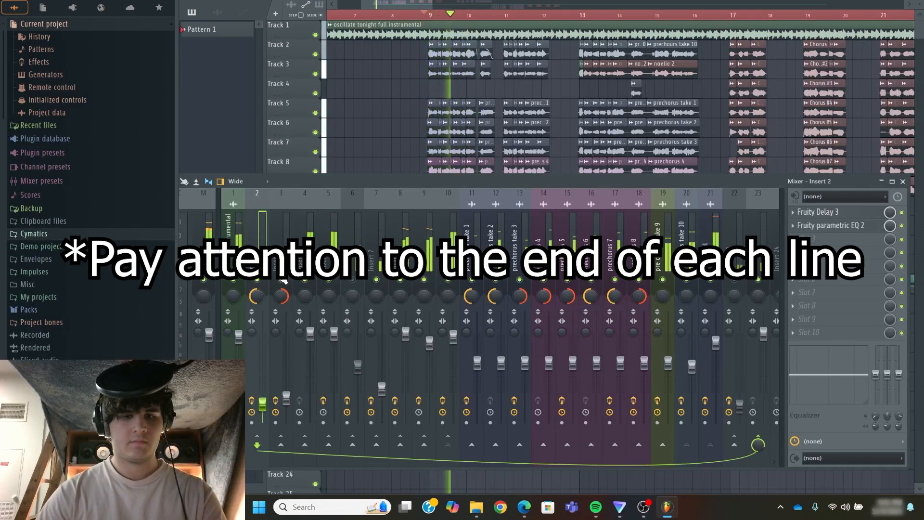
pyautogui.press('space')
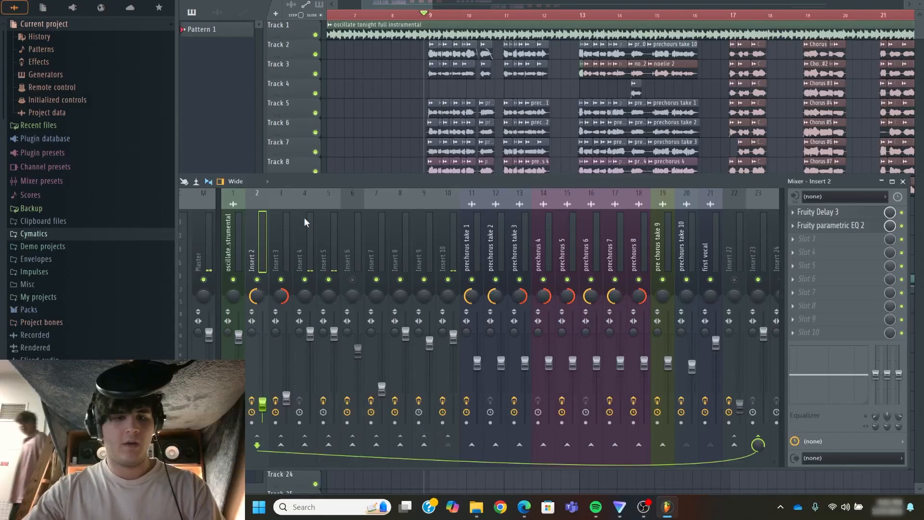
# - Switch to the OBS window
pyautogui.hotkey('alt', 'Tab')
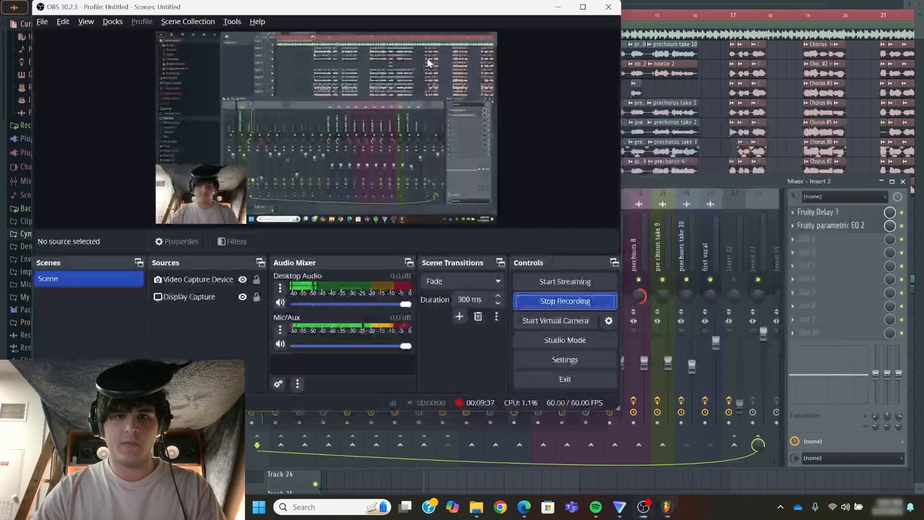